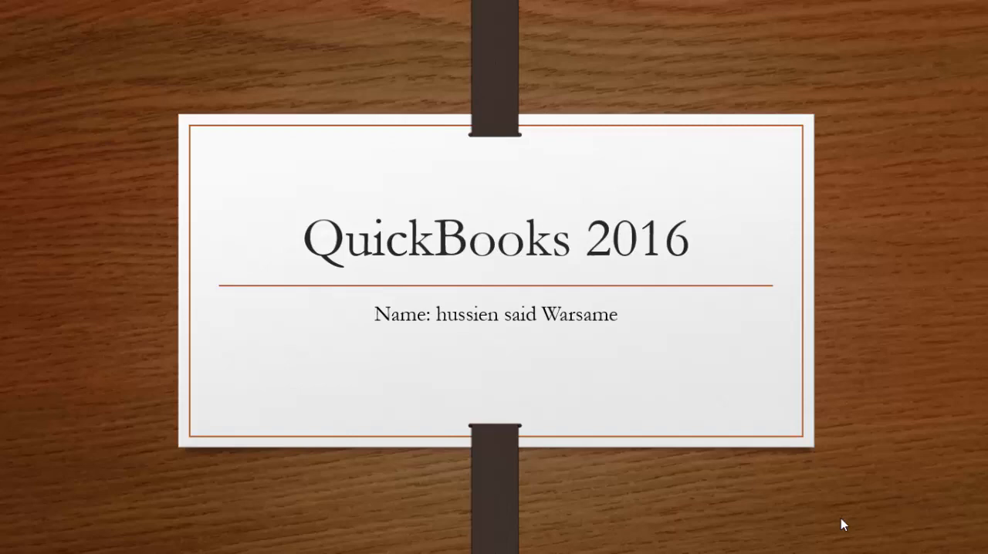
{"action": "left_click", "coordinate": [841, 518]}
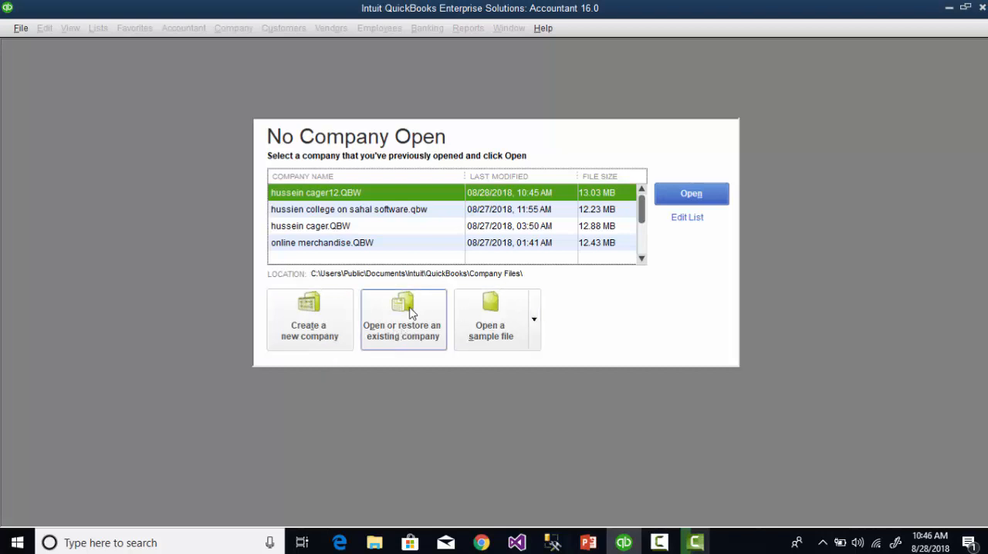
Step: Create a new company using Detailed Start and enter "kobciyesoftware busines" as the company name
{"action": "left_click", "coordinate": [323, 343]}
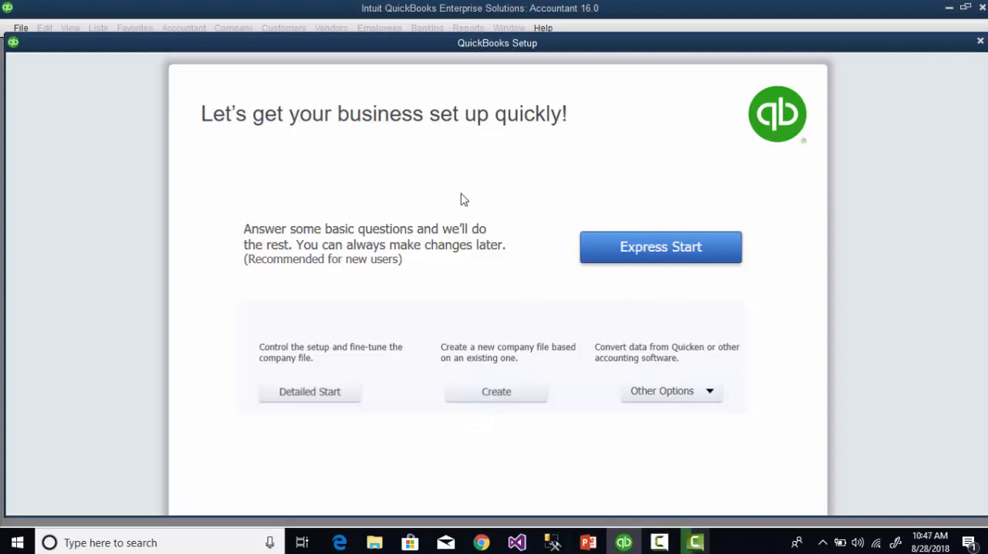
{"action": "left_click", "coordinate": [315, 395]}
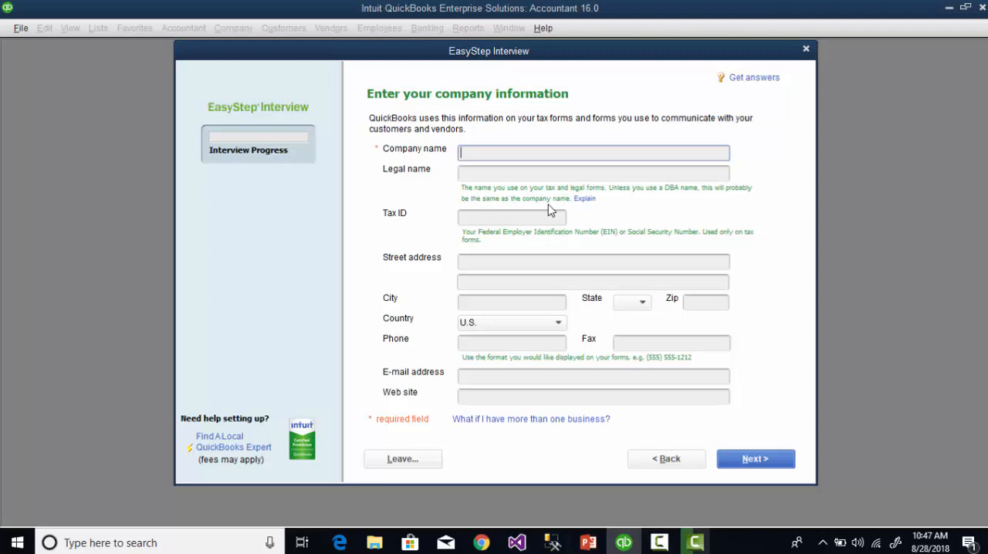
{"action": "type", "text": "kobciyesoftwar"}
{"action": "key", "text": "BackSpace"}
{"action": "type", "text": "re busines"}
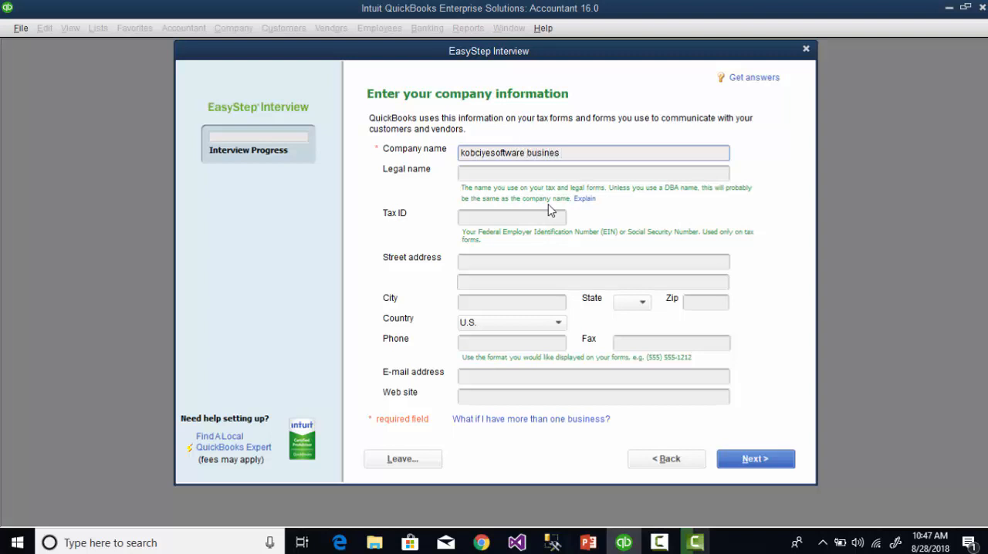
Step: Leave the legal name blank, set the company's country to Other, and continue to the industry selection
{"action": "left_click", "coordinate": [561, 177]}
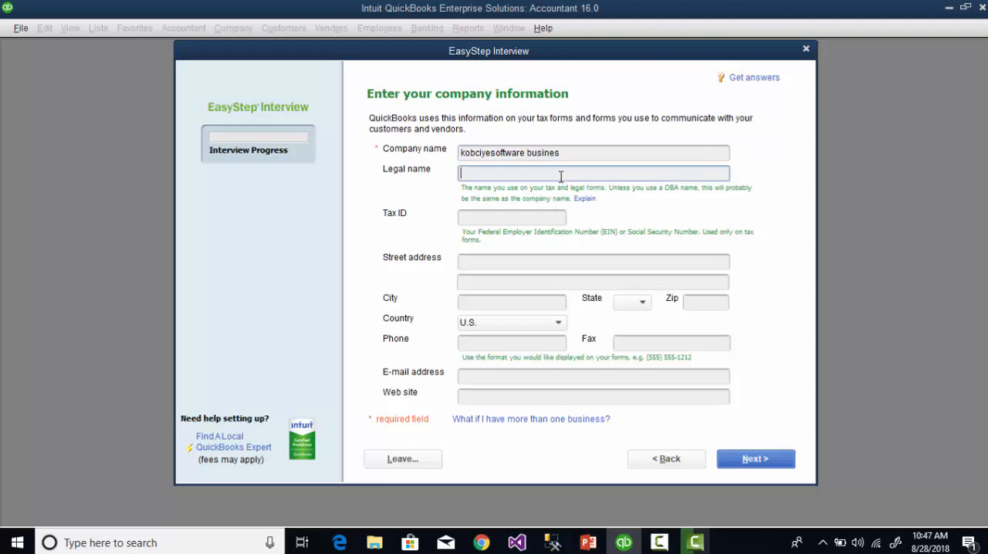
{"action": "left_click_drag", "start_coordinate": [566, 152], "coordinate": [546, 155]}
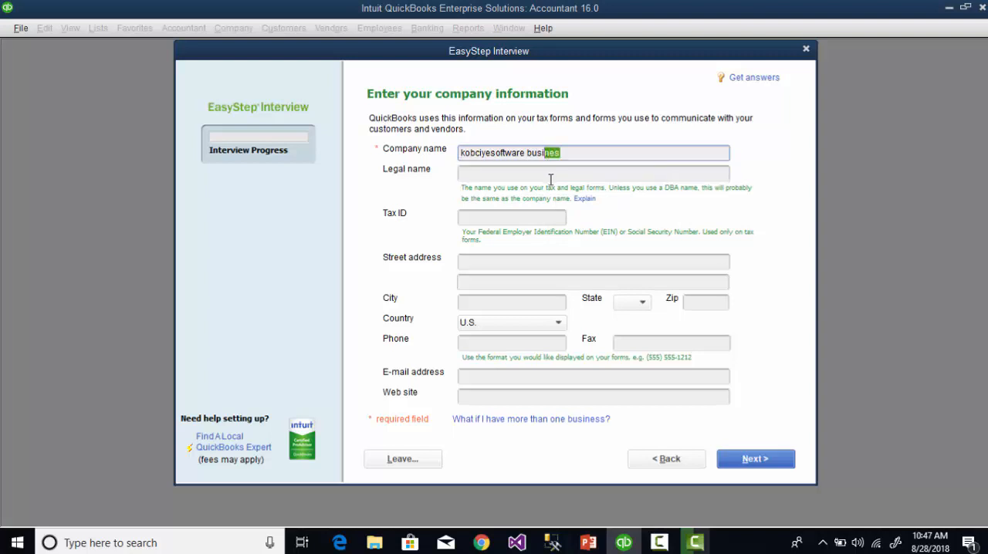
{"action": "left_click", "coordinate": [555, 176]}
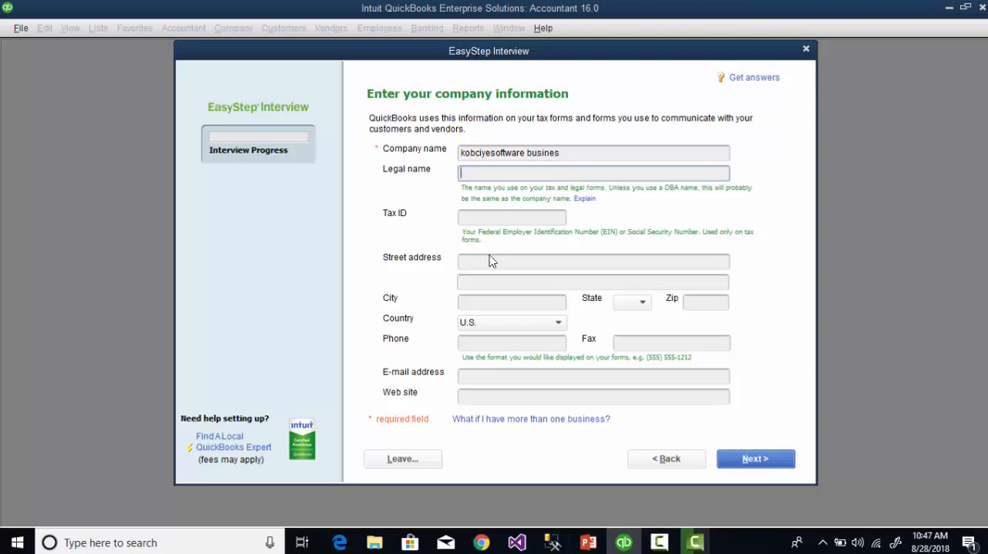
{"action": "left_click", "coordinate": [559, 329]}
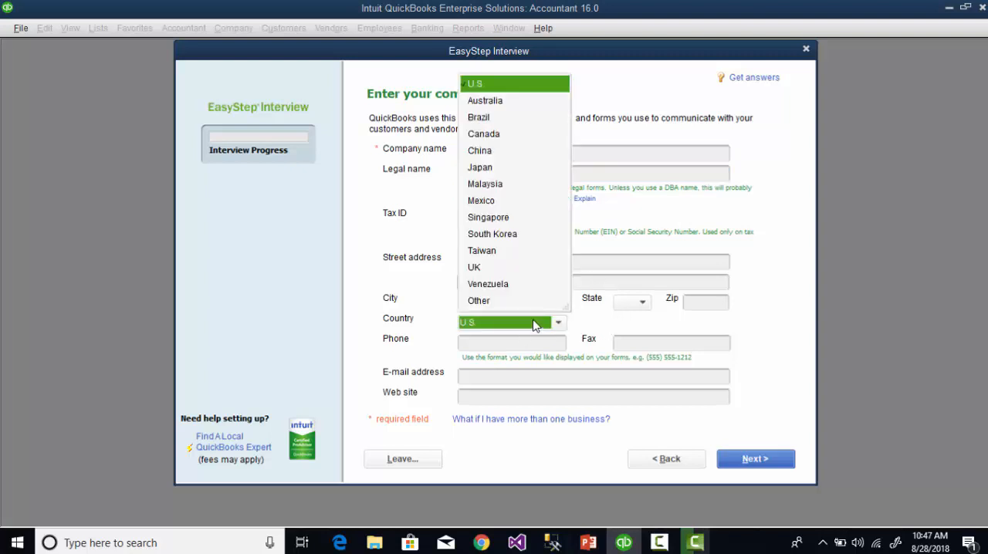
{"action": "left_click", "coordinate": [480, 301]}
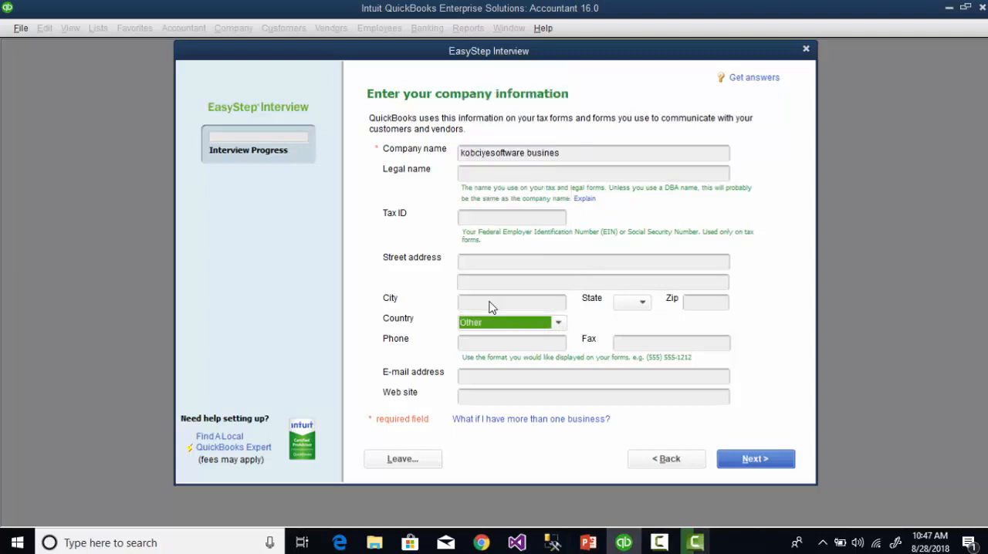
{"action": "left_click", "coordinate": [754, 460]}
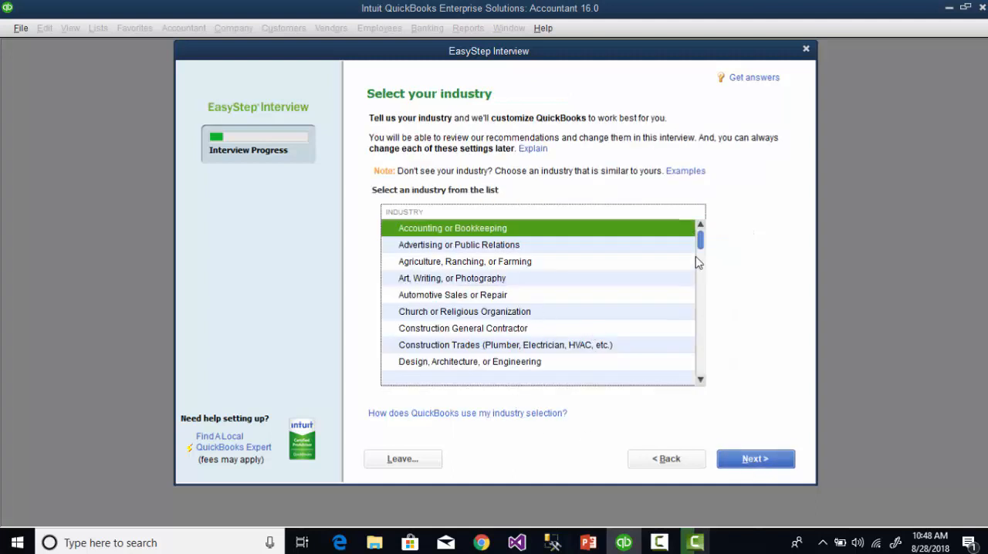
Step: Choose General Product-based Business as the company's industry and continue
{"action": "left_click_drag", "start_coordinate": [702, 247], "coordinate": [715, 377]}
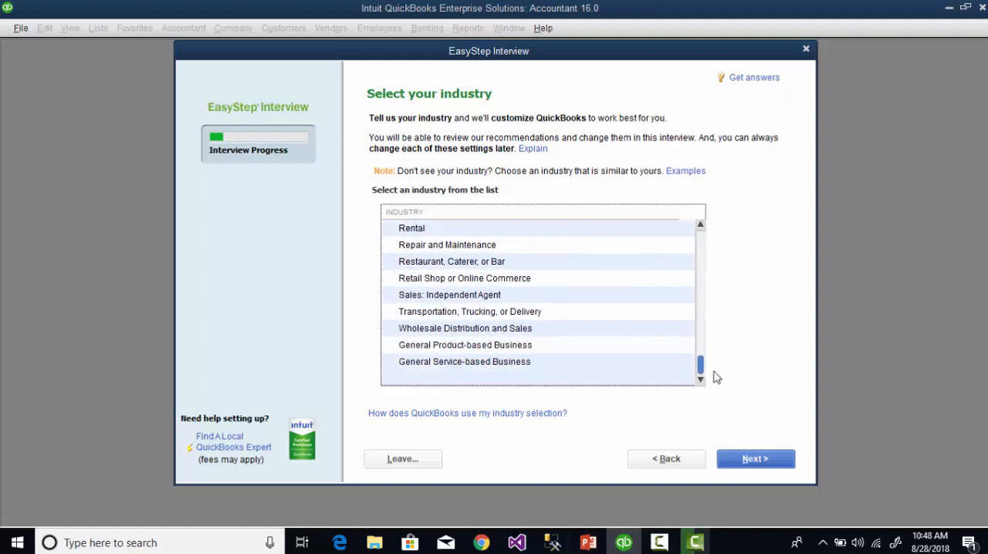
{"action": "left_click", "coordinate": [480, 352]}
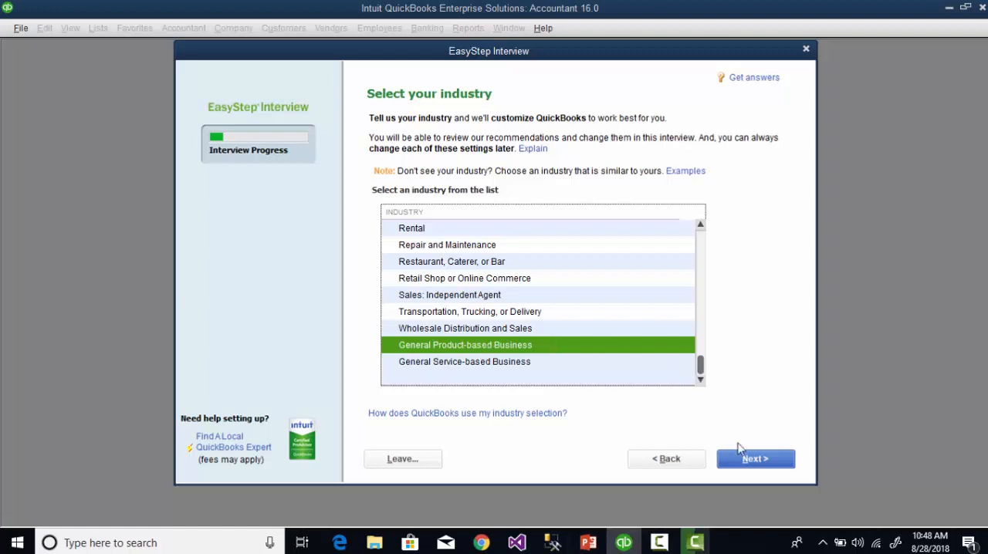
{"action": "left_click", "coordinate": [754, 460]}
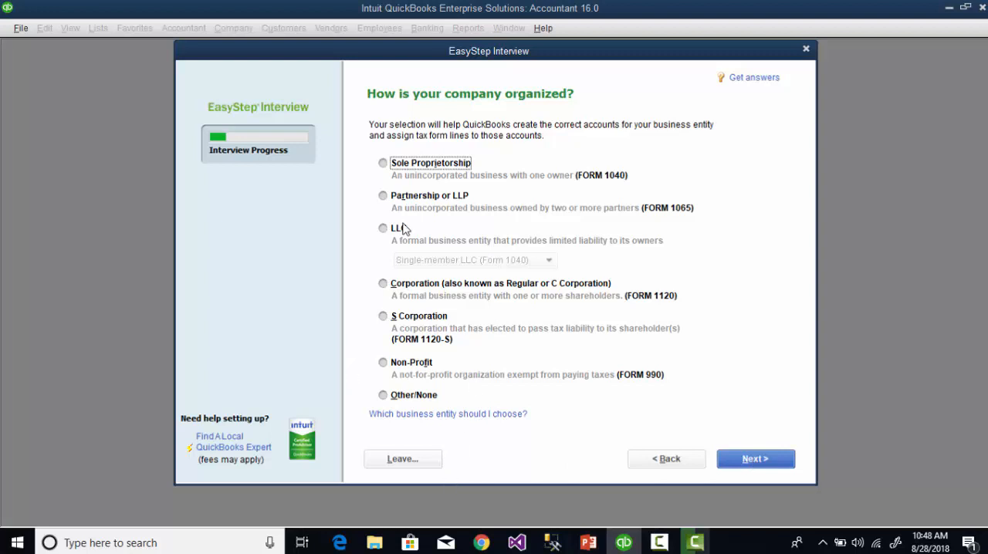
Step: Set the company's organization to Sole Proprietorship and accept January as the first month of the fiscal year
{"action": "left_click", "coordinate": [410, 164]}
{"action": "left_click", "coordinate": [756, 460]}
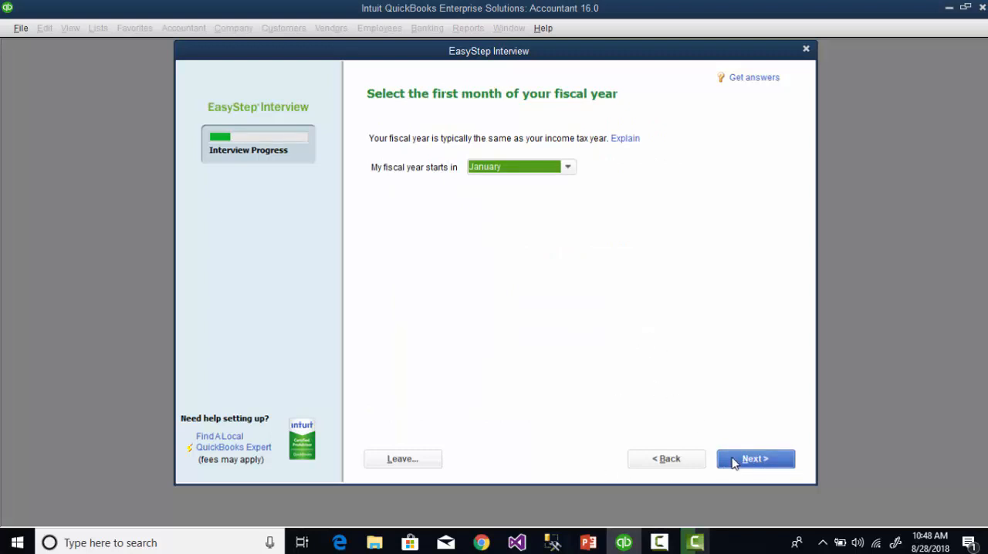
{"action": "left_click", "coordinate": [733, 460]}
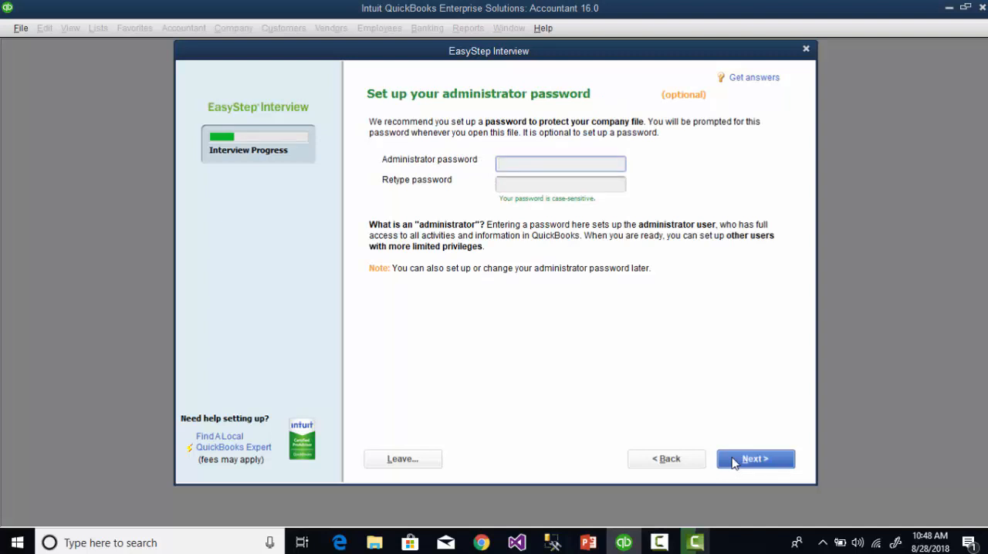
Step: Skip the administrator password and save the company file as "kobciyesoftware busines" in the Company Files folder
{"action": "left_click", "coordinate": [734, 462]}
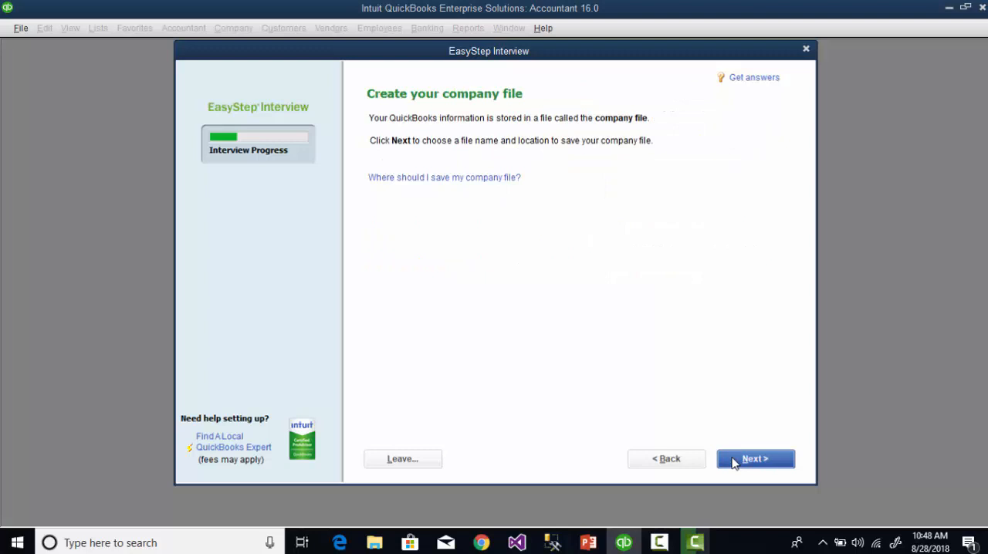
{"action": "left_click", "coordinate": [735, 460]}
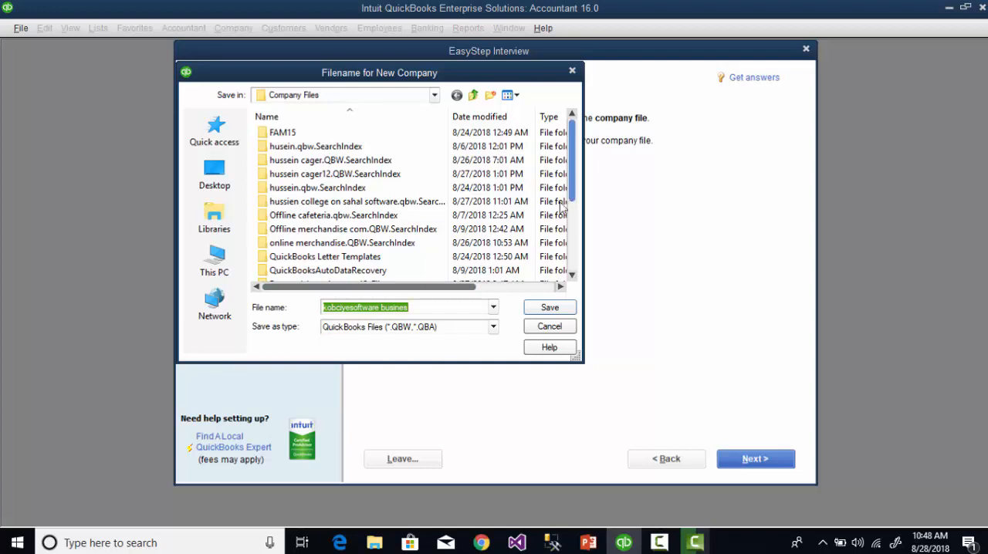
{"action": "left_click", "coordinate": [550, 308]}
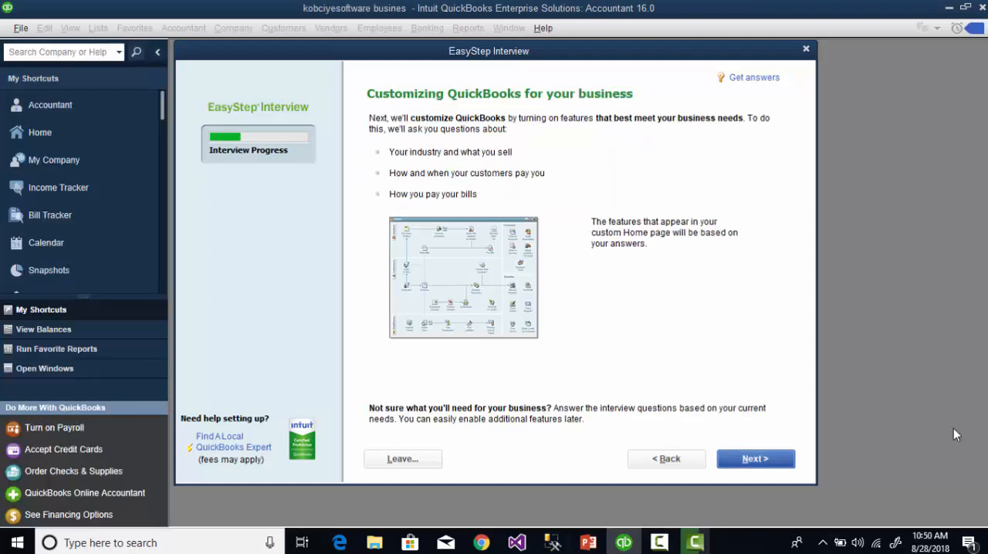
Step: Specify that the business sells products only and does not charge sales tax
{"action": "left_click", "coordinate": [763, 460]}
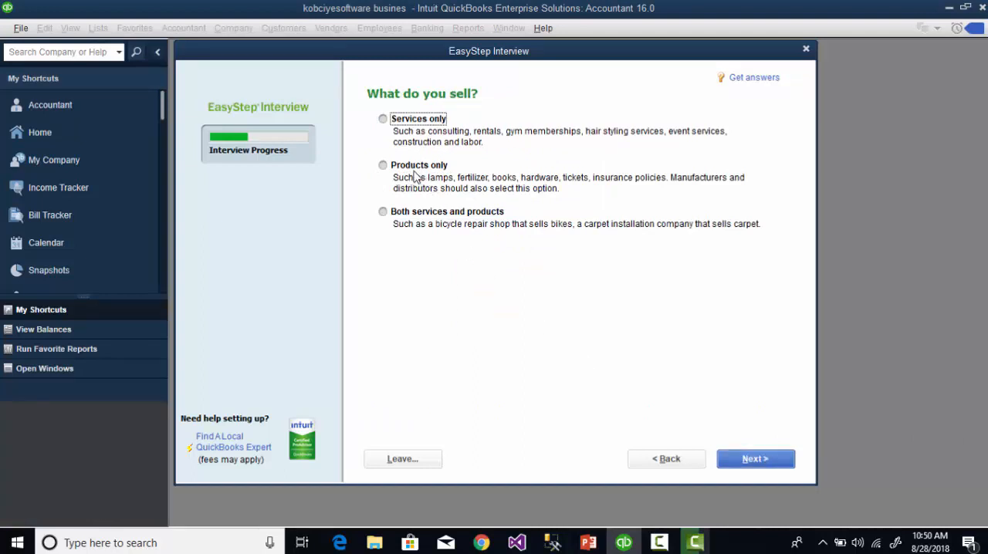
{"action": "left_click", "coordinate": [383, 165]}
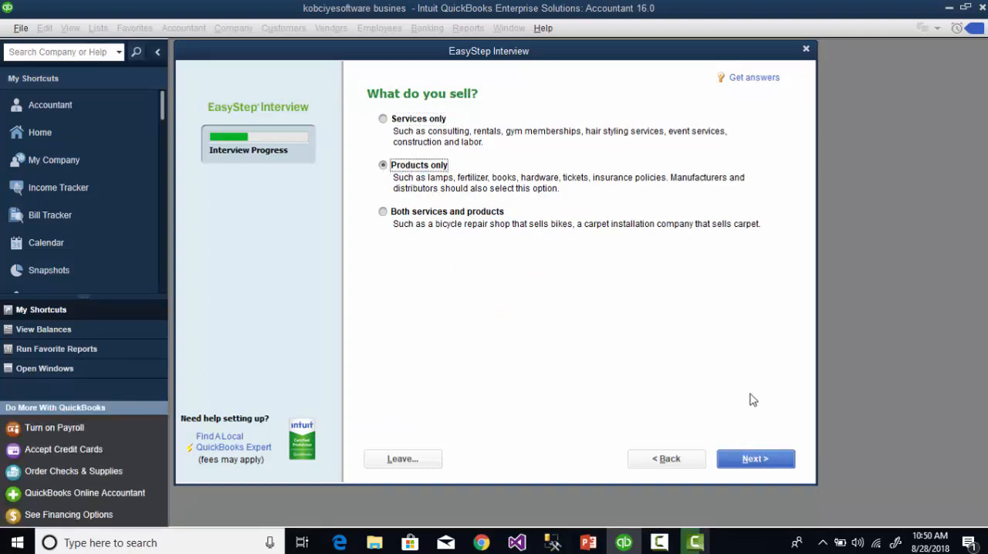
{"action": "left_click", "coordinate": [752, 460]}
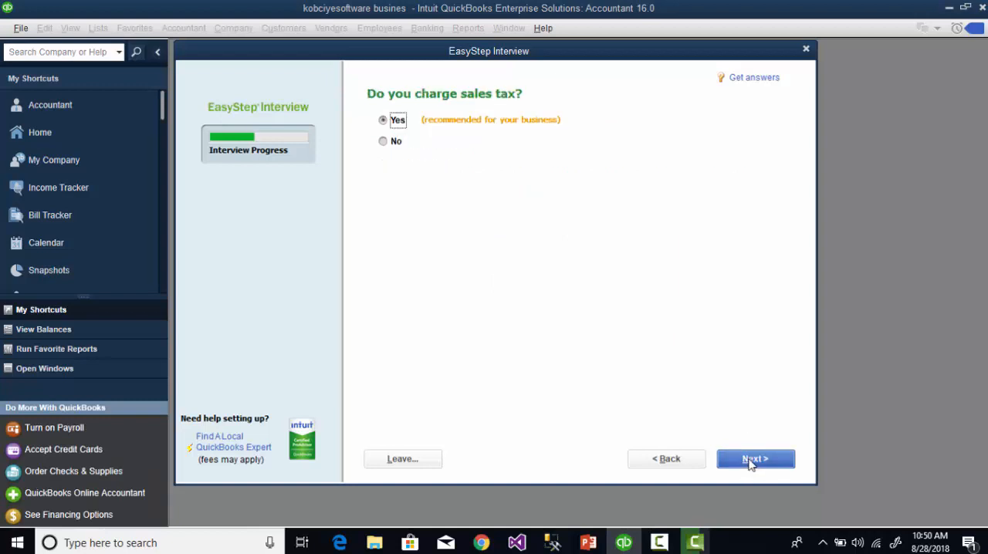
{"action": "left_click", "coordinate": [393, 142]}
{"action": "left_click", "coordinate": [746, 465]}
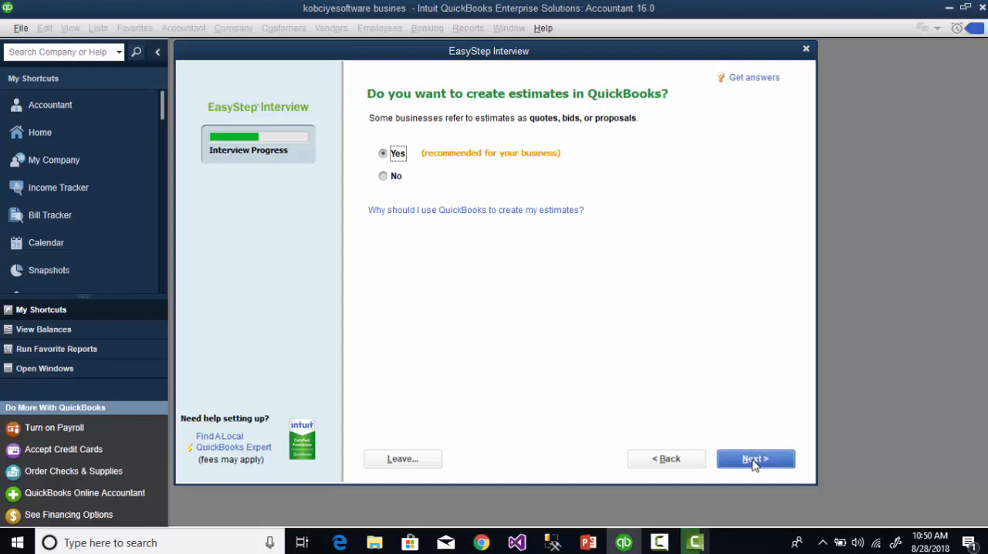
Step: Answer Yes to creating estimates, tracking sales orders, using billing statements and using progress invoicing
{"action": "left_click", "coordinate": [754, 460]}
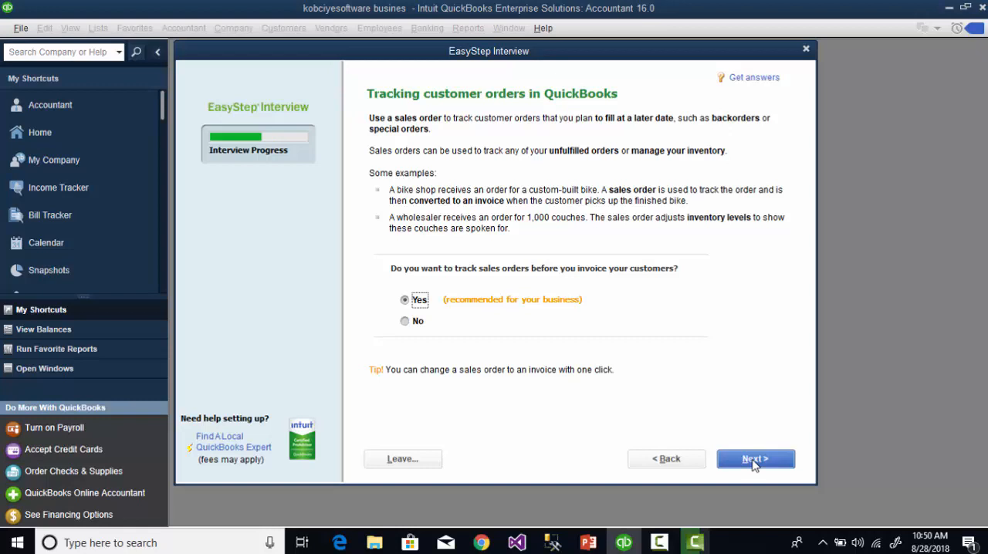
{"action": "left_click", "coordinate": [754, 460]}
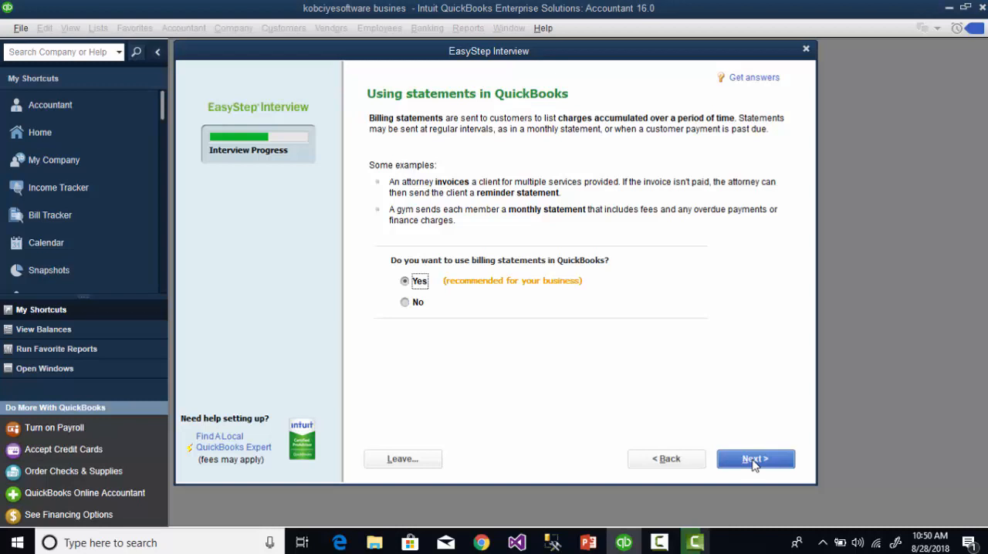
{"action": "left_click", "coordinate": [754, 460]}
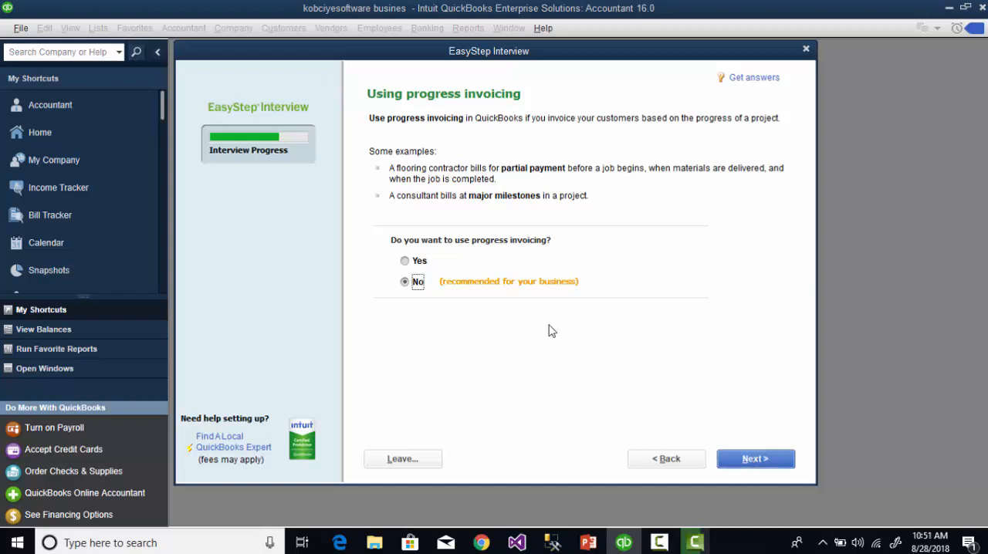
{"action": "key", "text": "Up"}
{"action": "left_click", "coordinate": [739, 461]}
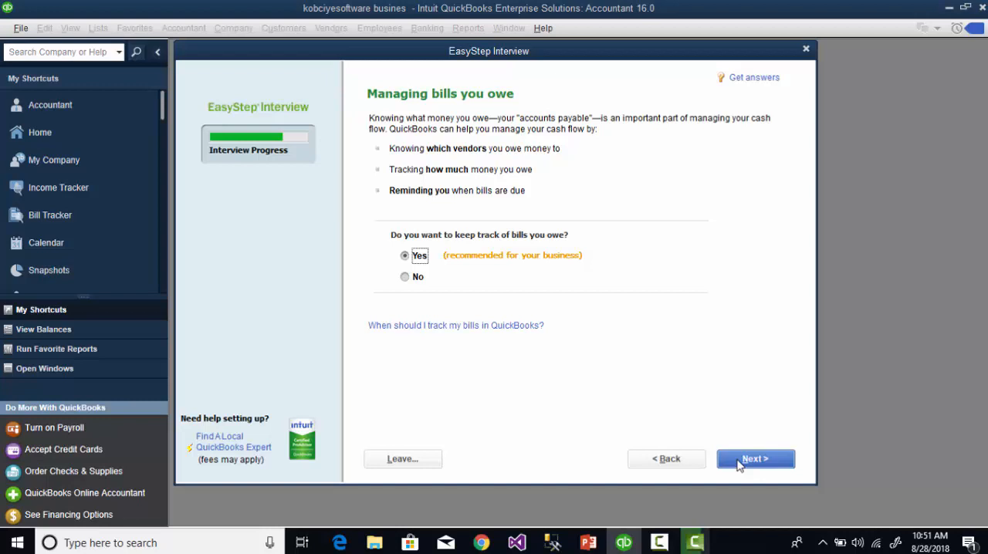
Step: Accept Yes for tracking bills owed, and No for tracking inventory, tracking time and having employees
{"action": "left_click", "coordinate": [739, 461]}
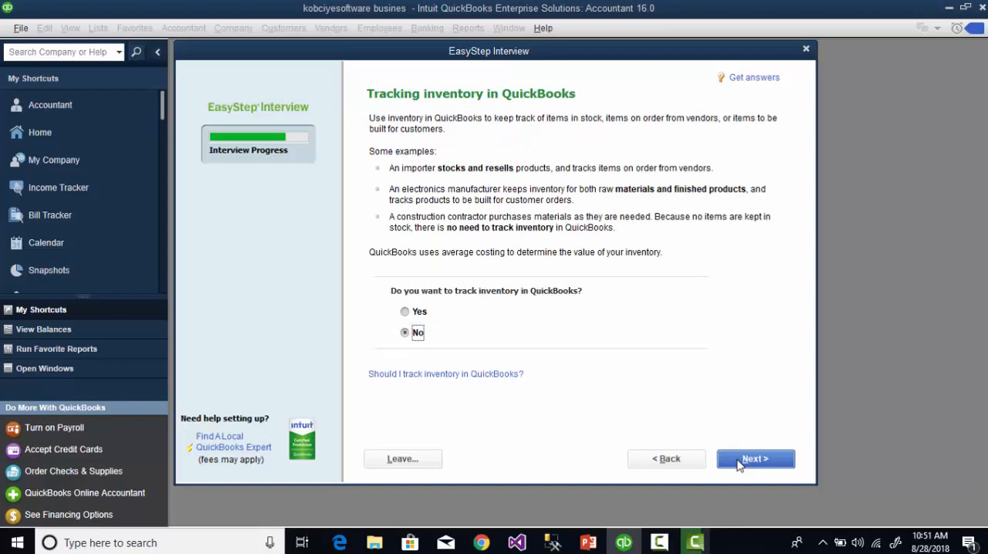
{"action": "left_click", "coordinate": [738, 461]}
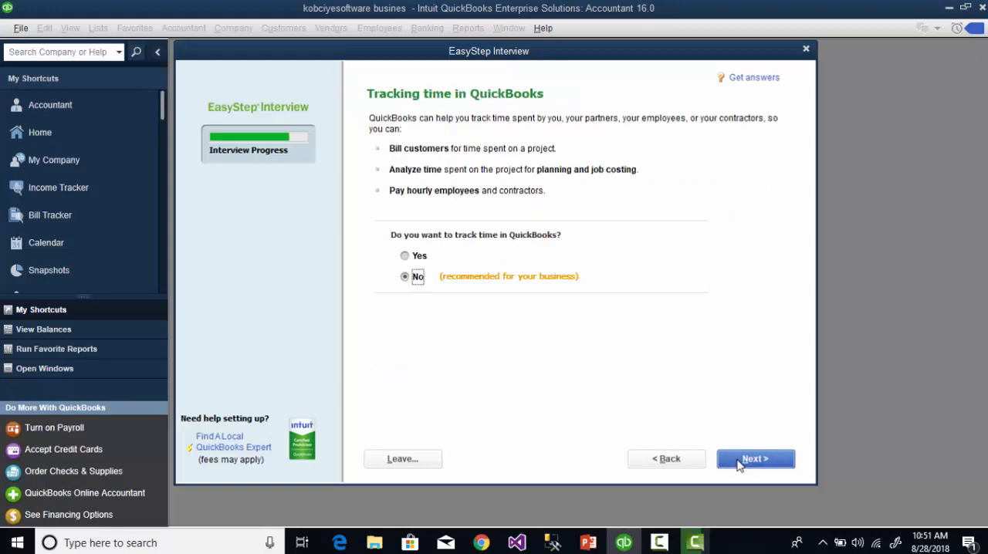
{"action": "left_click", "coordinate": [739, 461]}
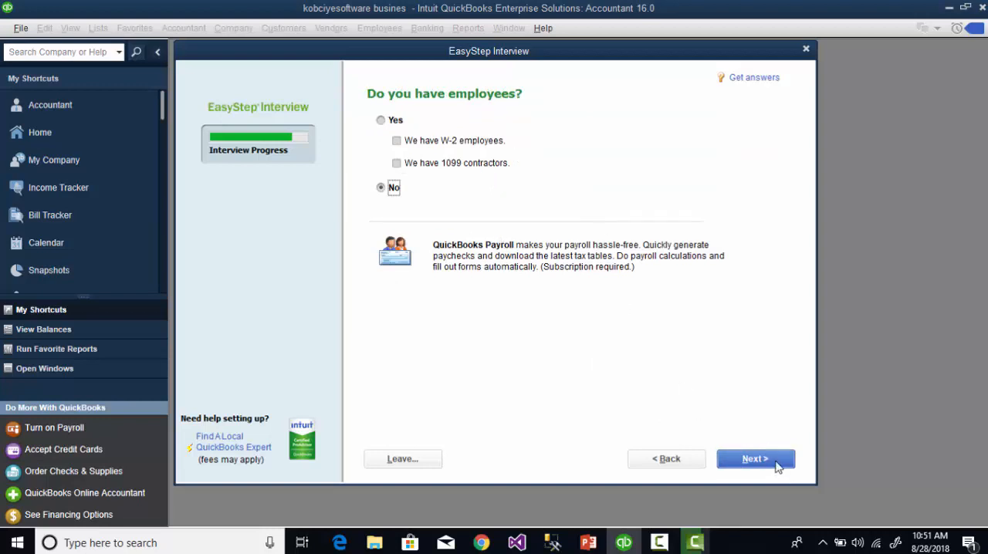
{"action": "left_click", "coordinate": [776, 461]}
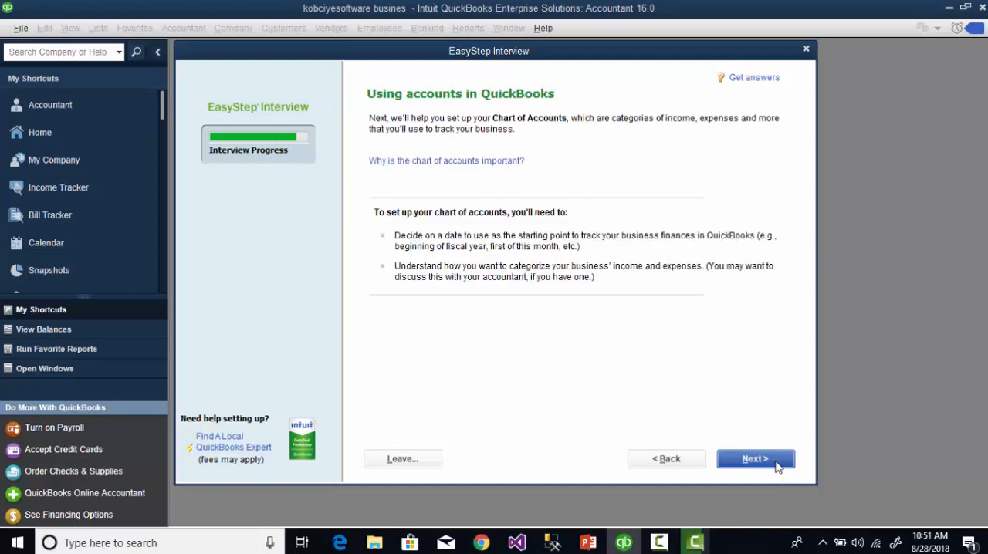
Step: Set the finance tracking start date to the beginning of this fiscal year, 01/01/2018
{"action": "left_click", "coordinate": [776, 462]}
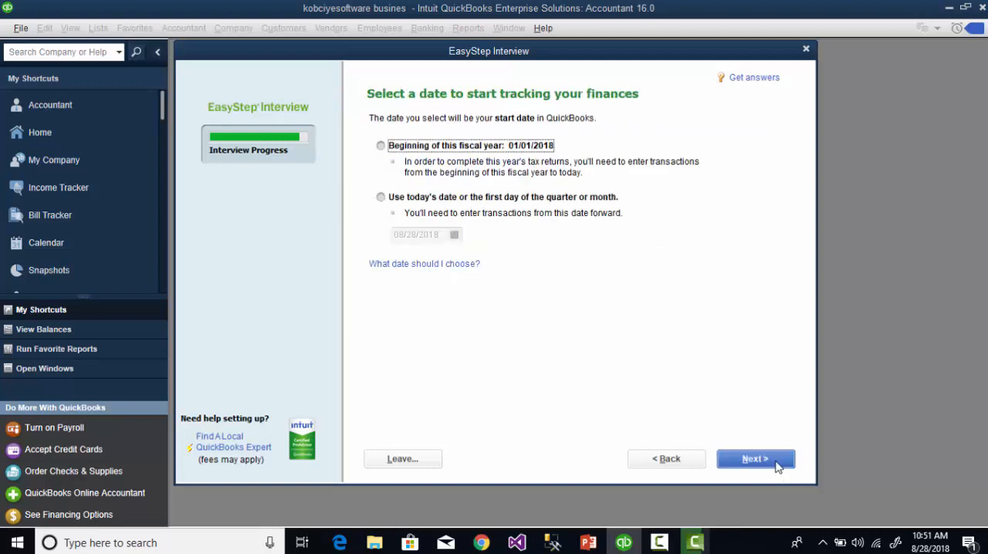
{"action": "left_click", "coordinate": [460, 151]}
{"action": "left_click", "coordinate": [748, 461]}
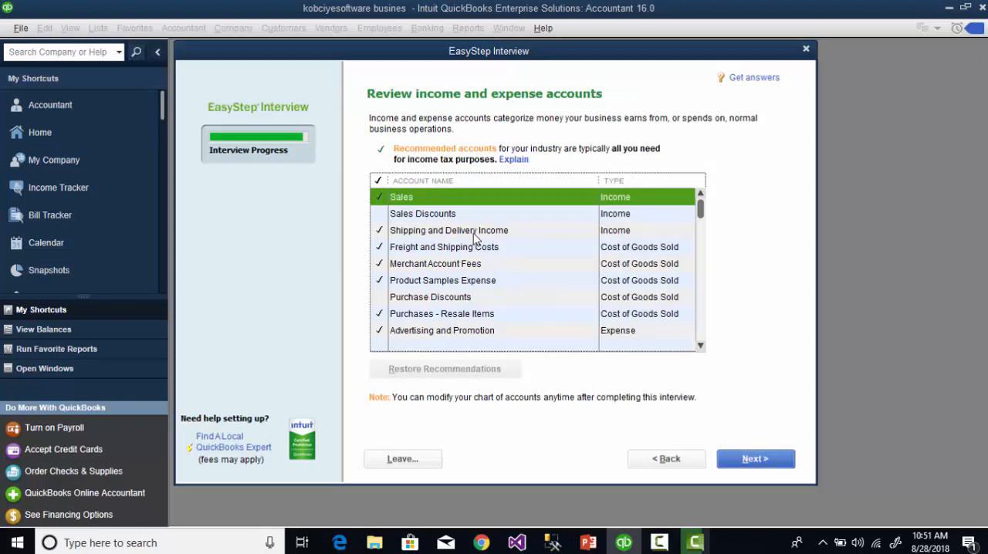
Step: Add Sales Discounts to the selected income and expense accounts, then complete the interview and proceed to setup
{"action": "left_click", "coordinate": [380, 214]}
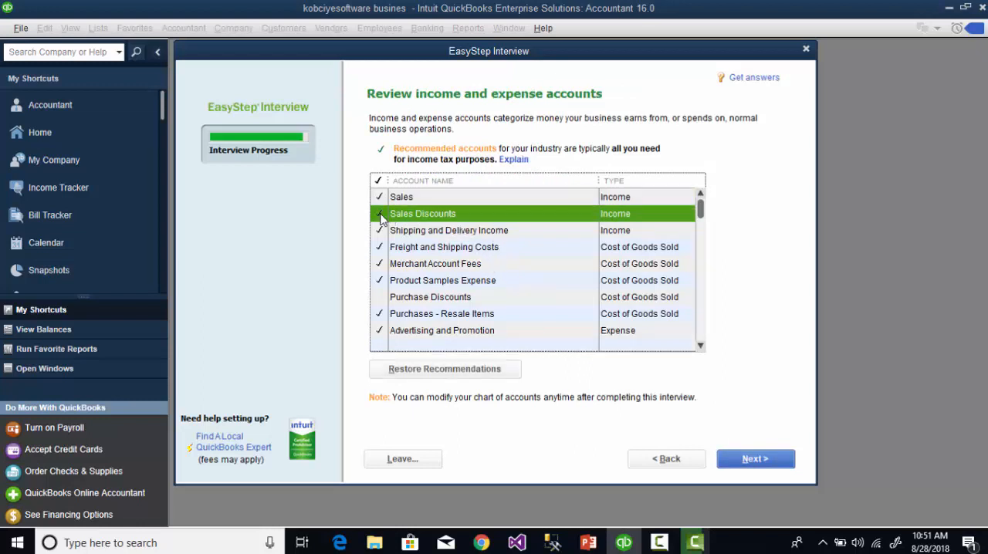
{"action": "left_click", "coordinate": [746, 467]}
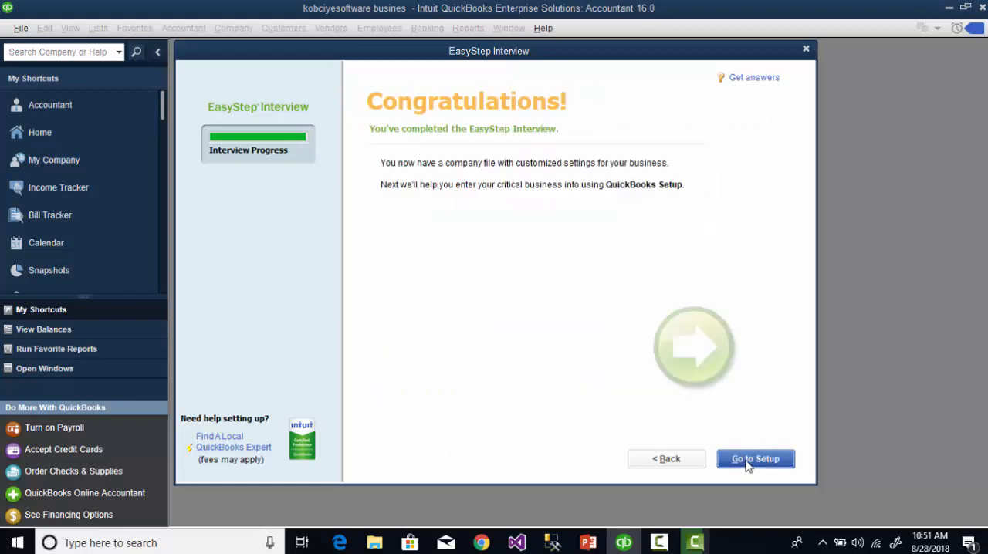
{"action": "left_click", "coordinate": [747, 462]}
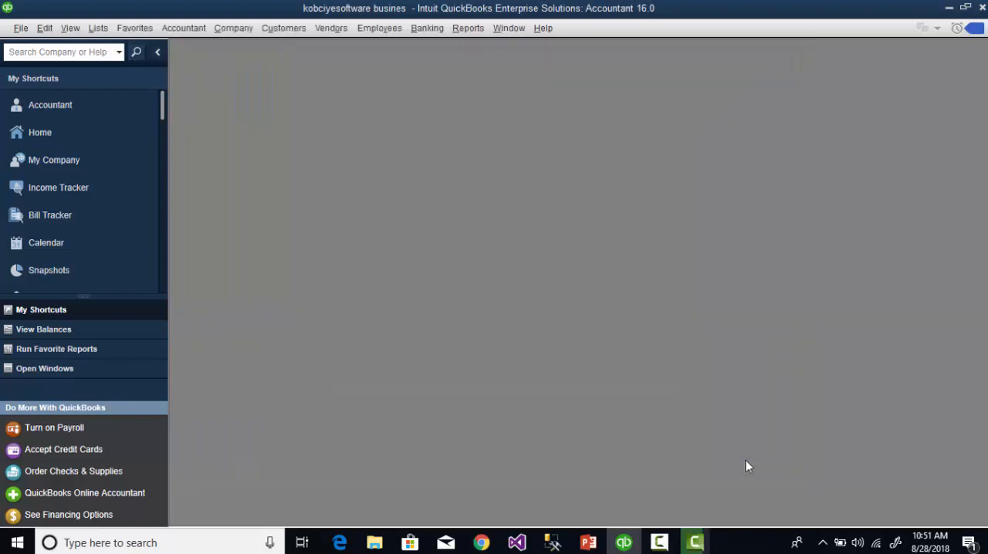